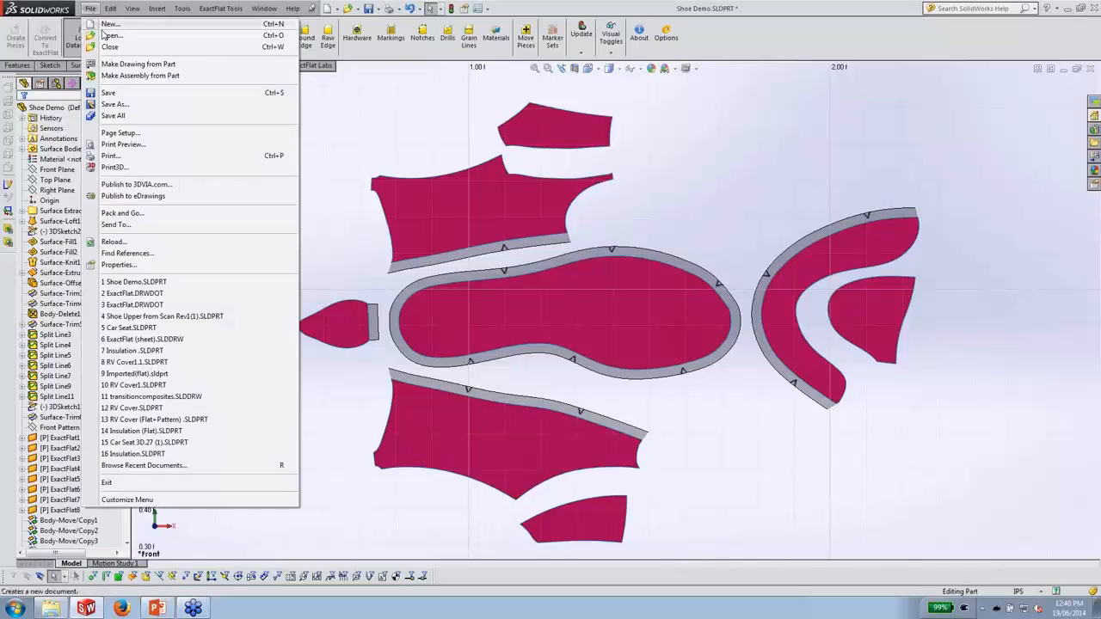
Create a drawing from the part using the ExactFlat template and place its Front view in the sheet's upper-right area.
left_click(115, 65)
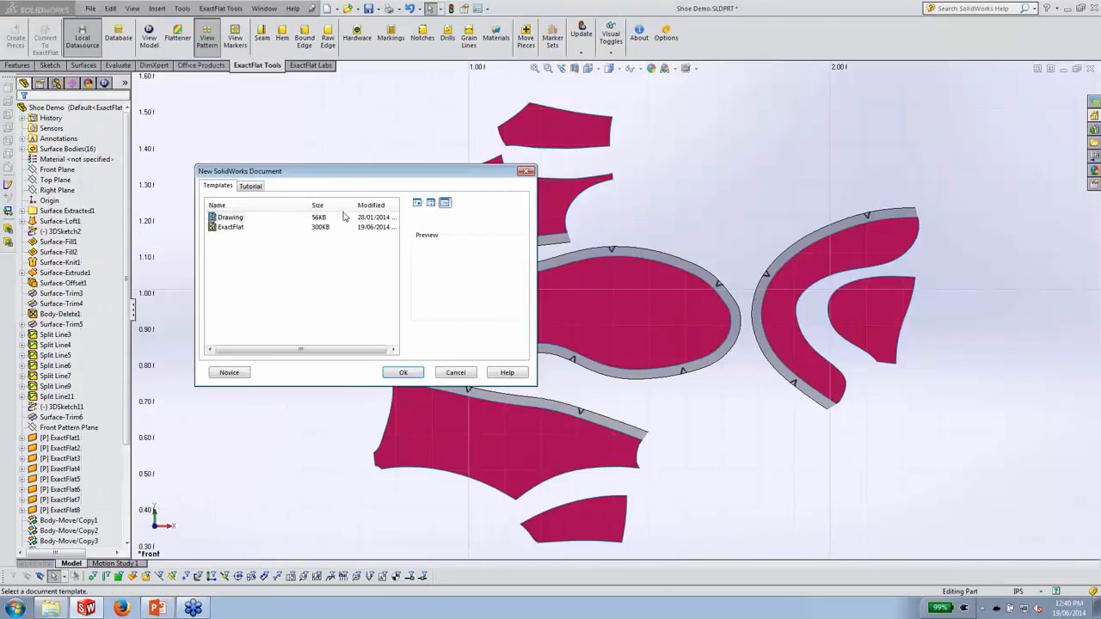
left_click(231, 227)
left_click(413, 373)
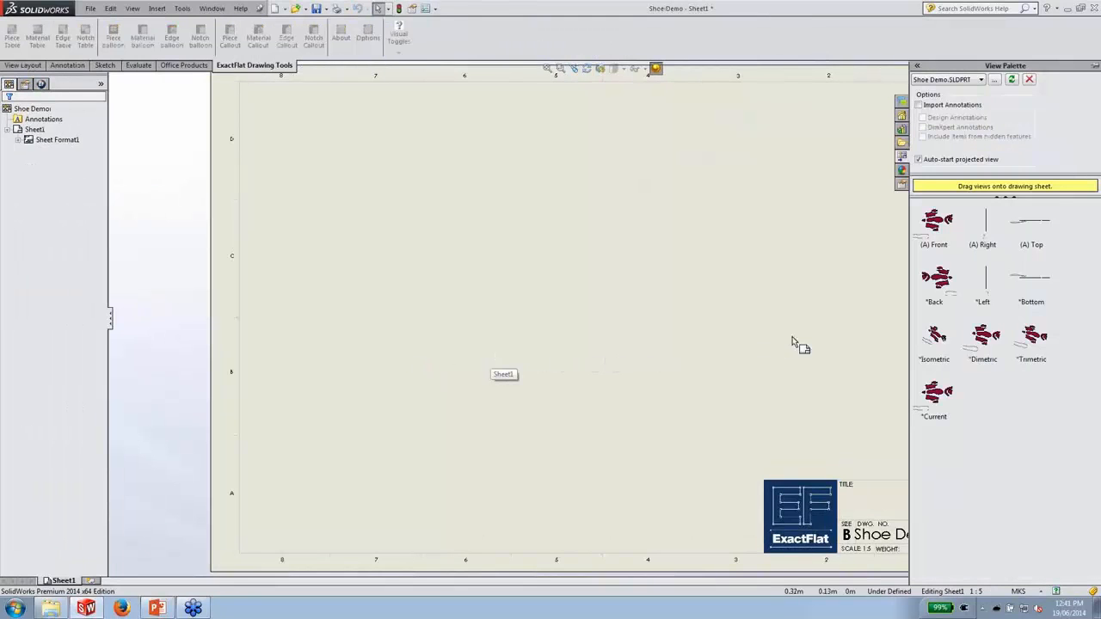
left_click_drag(939, 228, 804, 204)
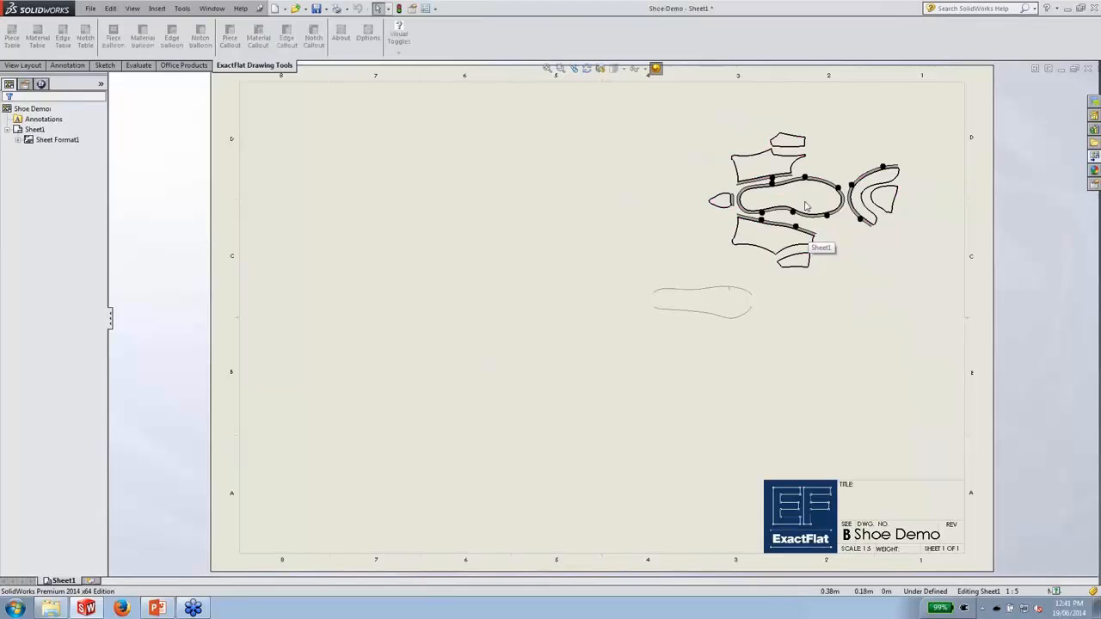
left_click(7, 114)
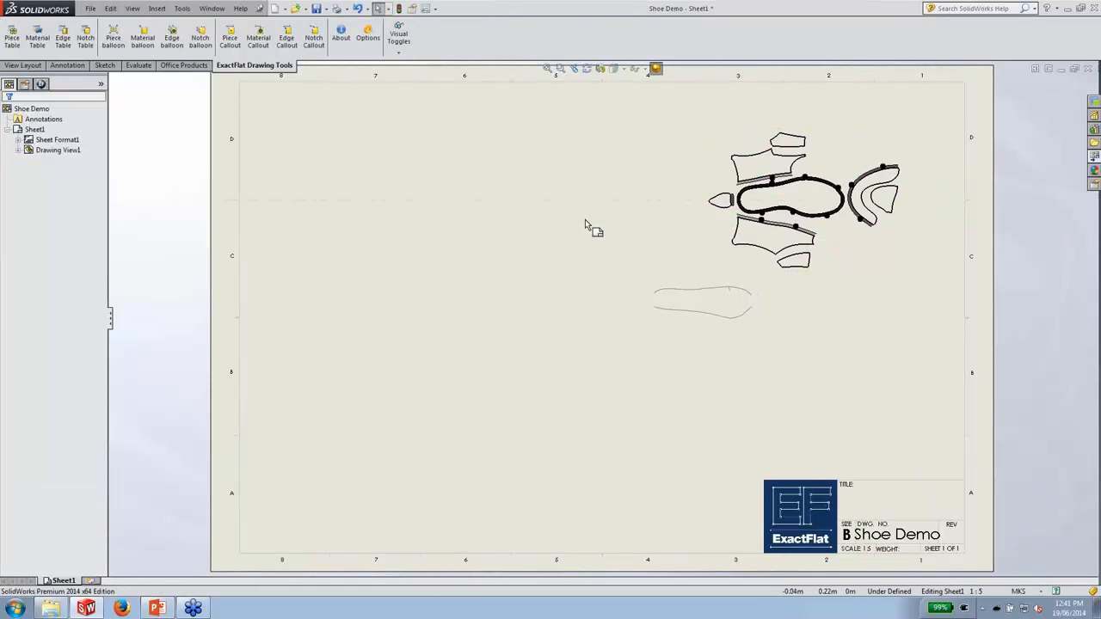
Set the front pattern view to a custom scale of 1:3.
left_click(713, 240)
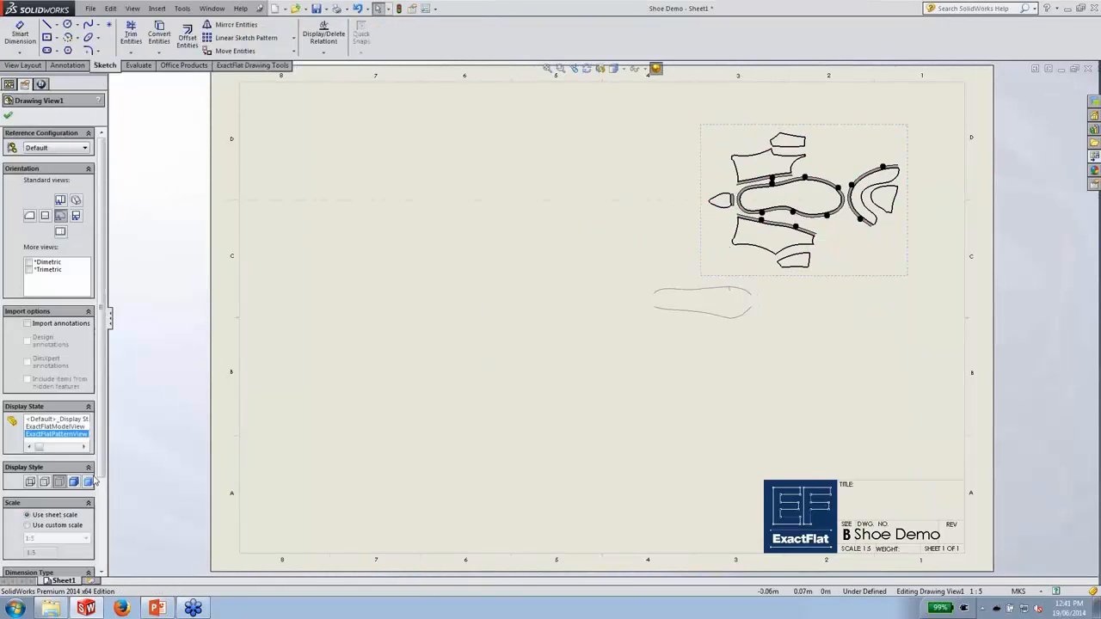
left_click_drag(101, 464, 99, 505)
left_click(53, 475)
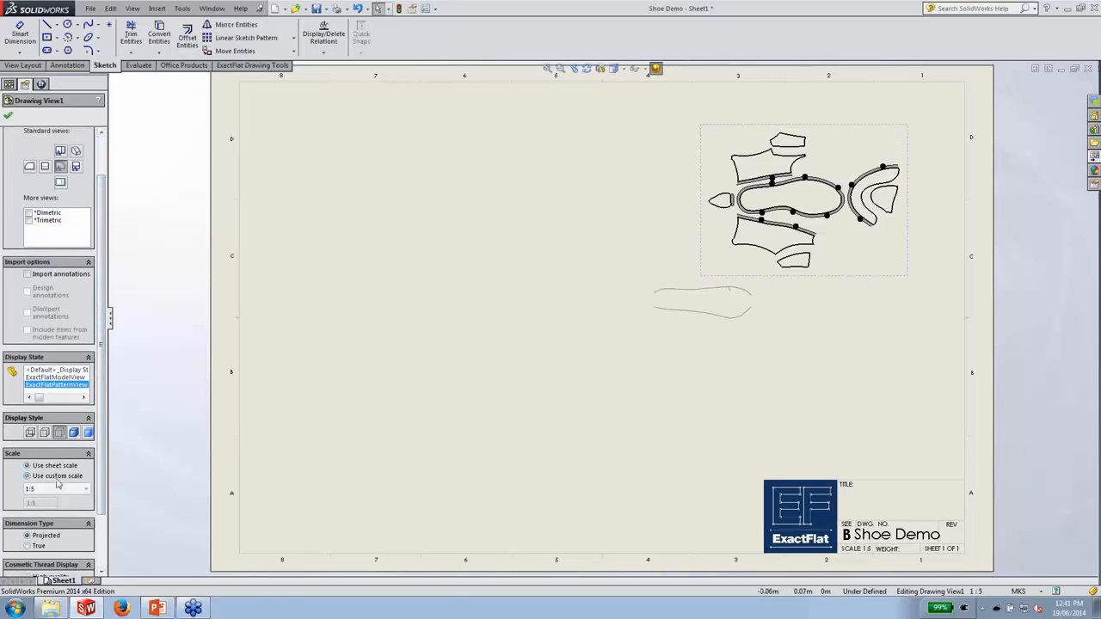
left_click(56, 489)
left_click(58, 500)
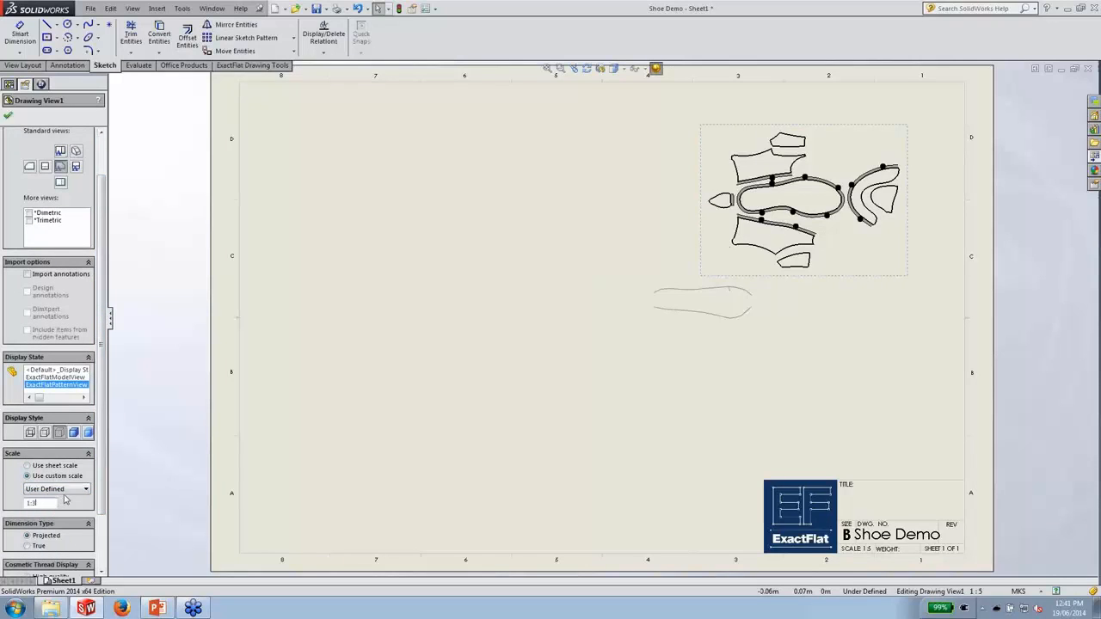
left_click(324, 462)
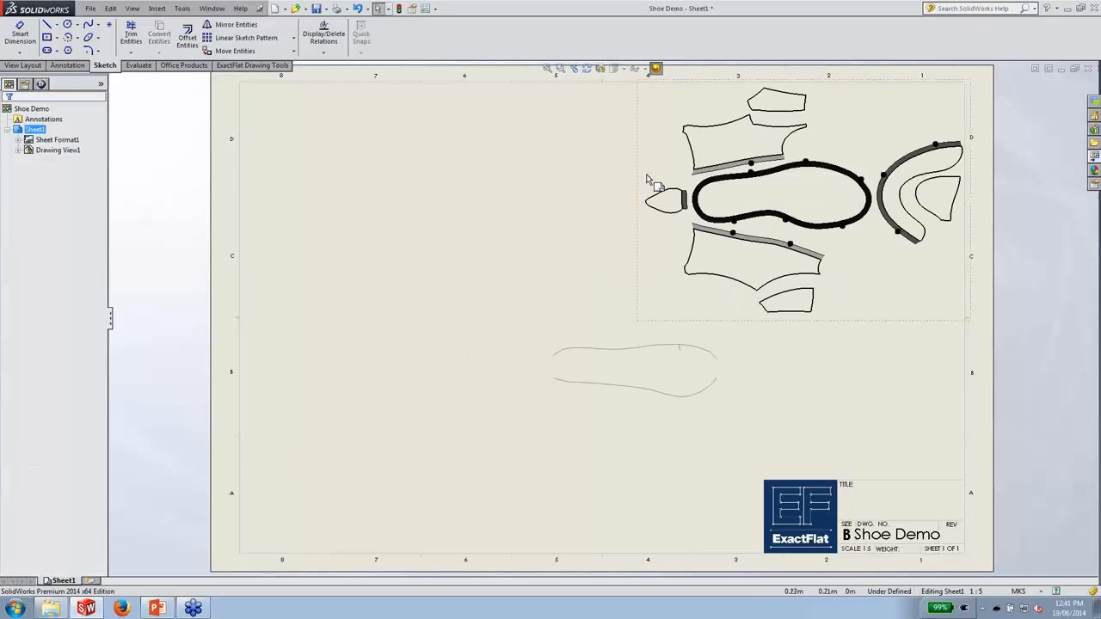
Display the pattern view as shaded with edges.
left_click(668, 145)
left_click(73, 481)
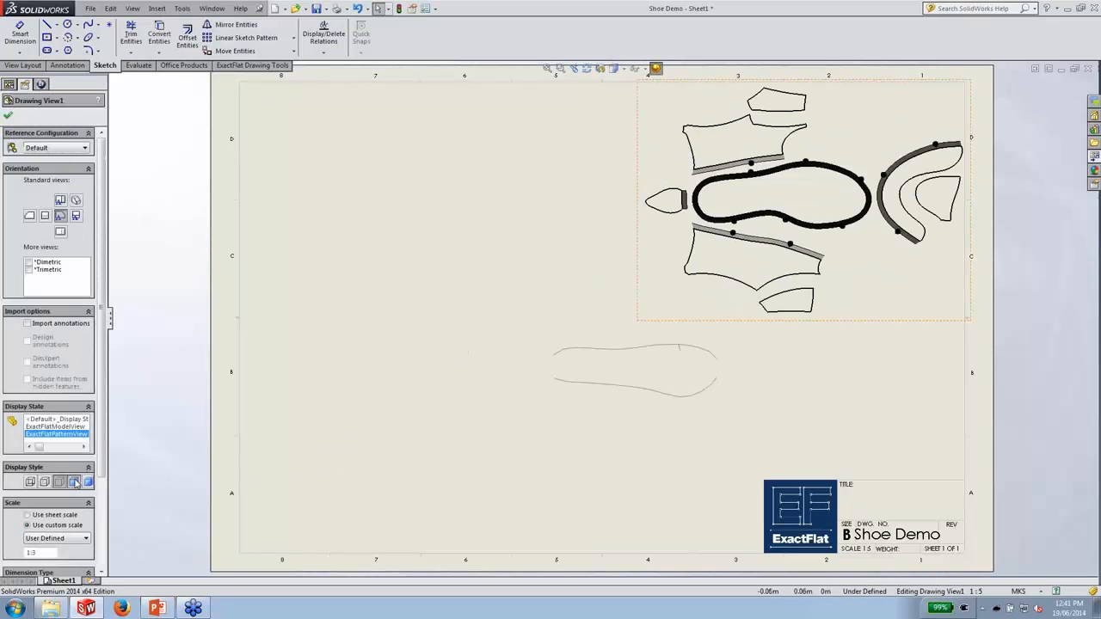
left_click(8, 119)
Hide the stray sketch curves below the pattern view and shift the view slightly down and left inside the sheet border.
left_click(132, 8)
left_click(145, 81)
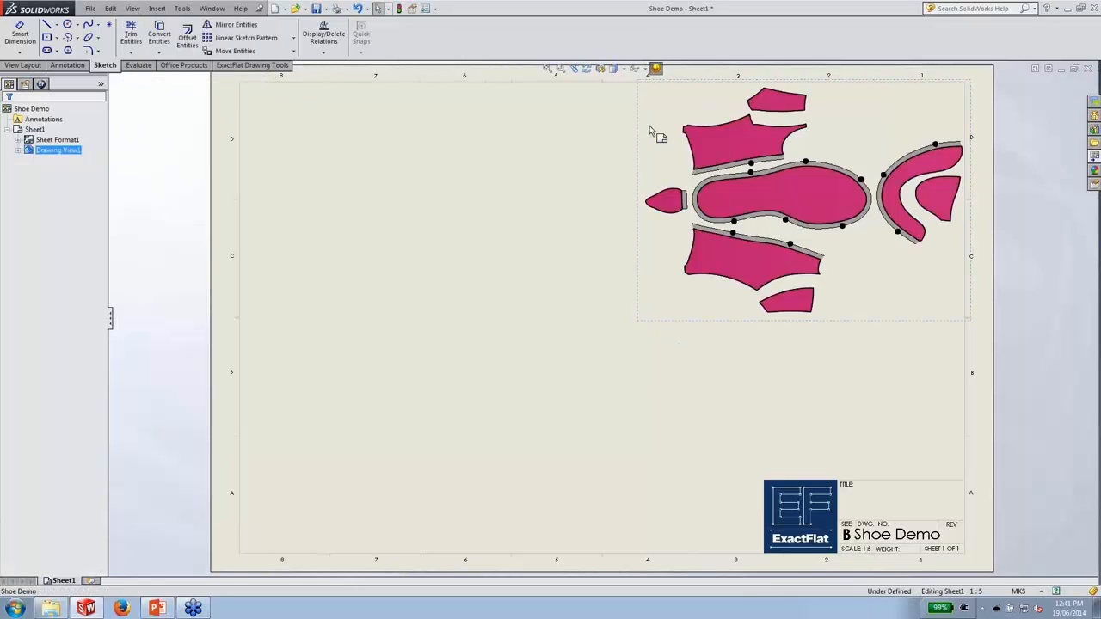
left_click_drag(643, 103, 627, 136)
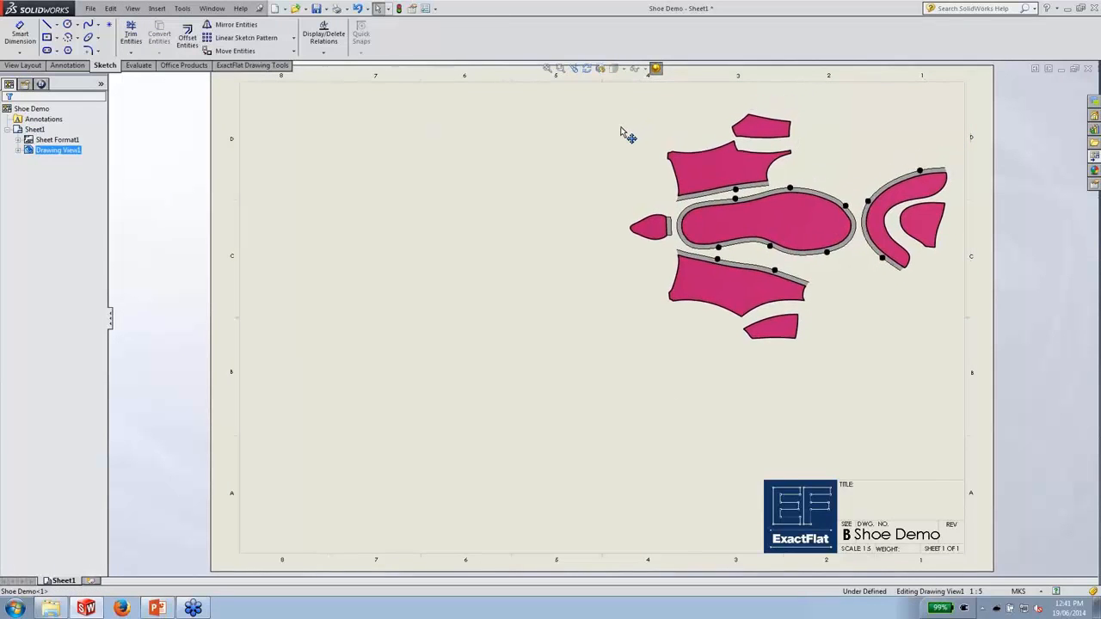
left_click(438, 197)
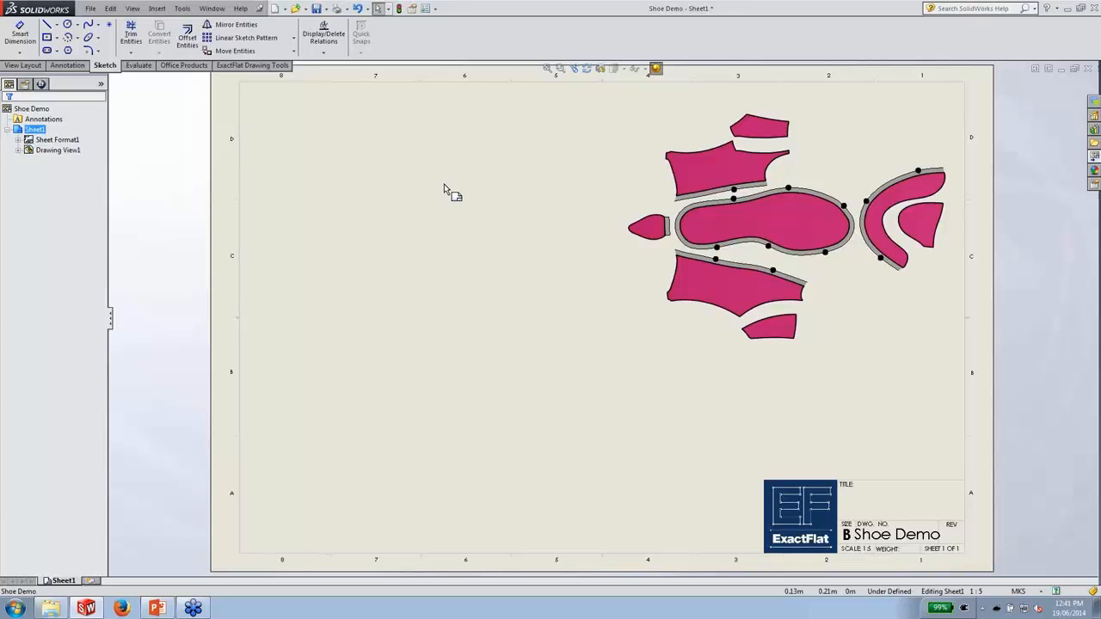
Change the active document layer to Piece.
right_click(443, 183)
left_click(460, 427)
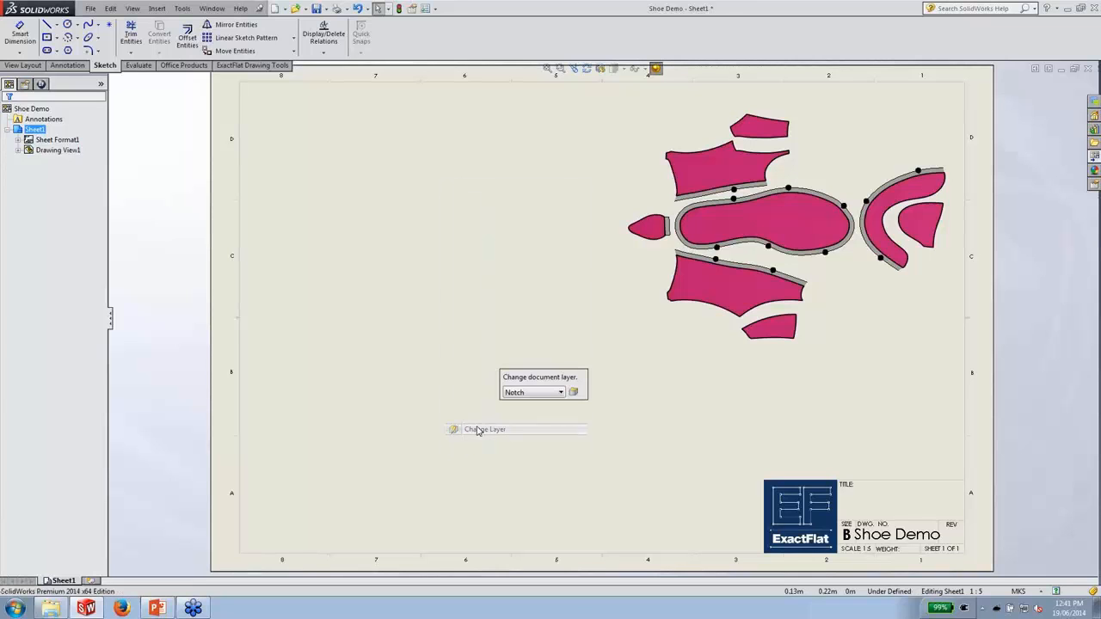
left_click(521, 389)
left_click(515, 423)
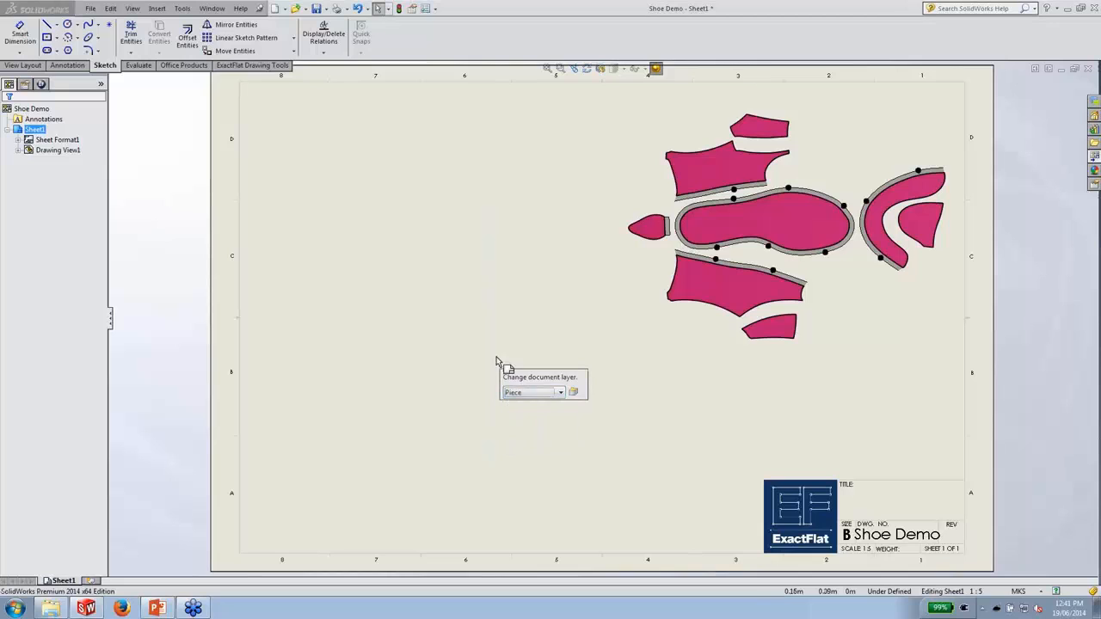
Insert an ExactFlat Piece Table on the Piece layer in the upper-left area of the sheet.
left_click(254, 65)
left_click(12, 38)
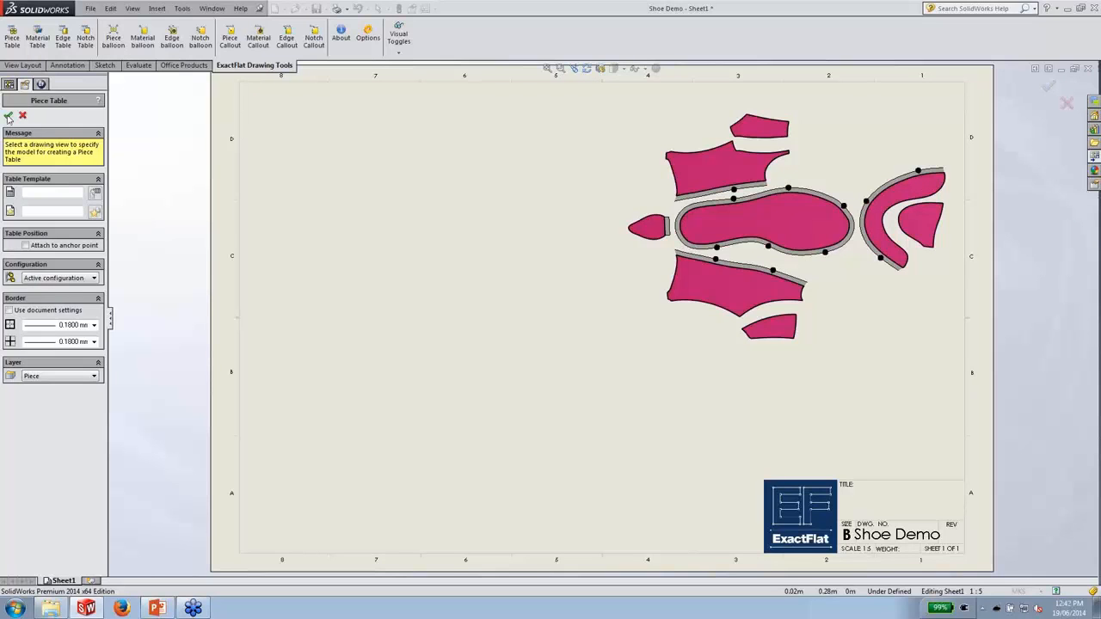
left_click(8, 116)
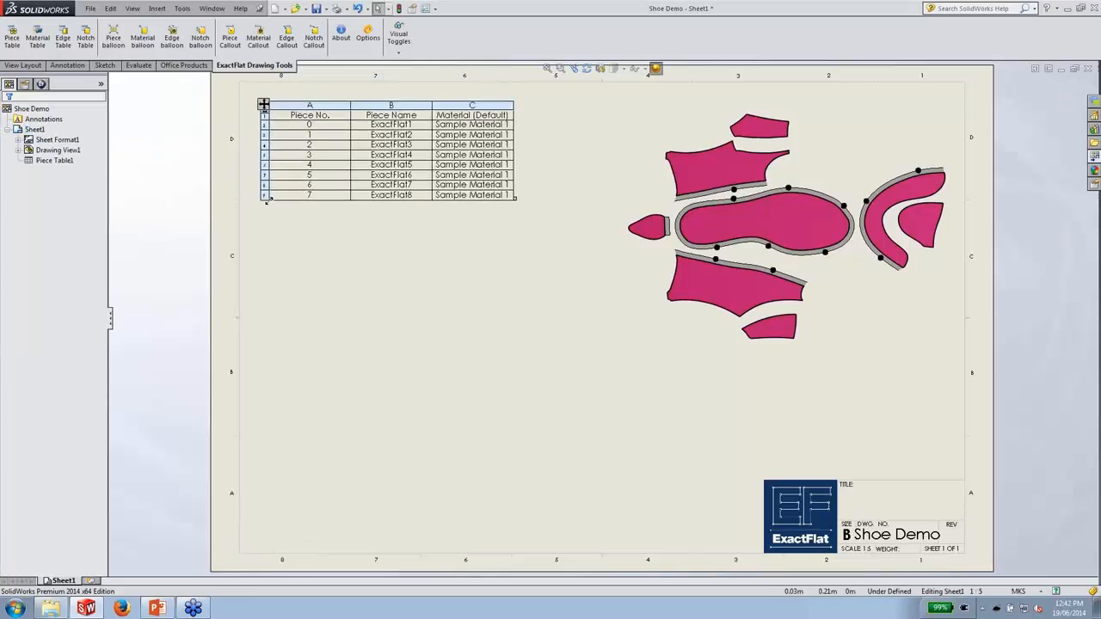
left_click(263, 196)
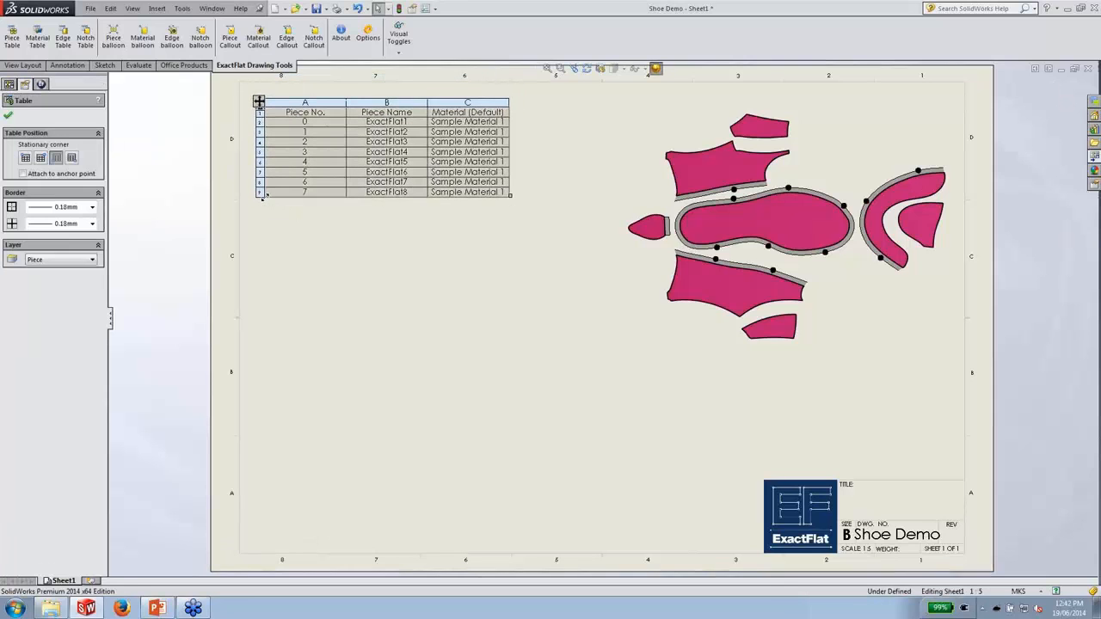
left_click(9, 116)
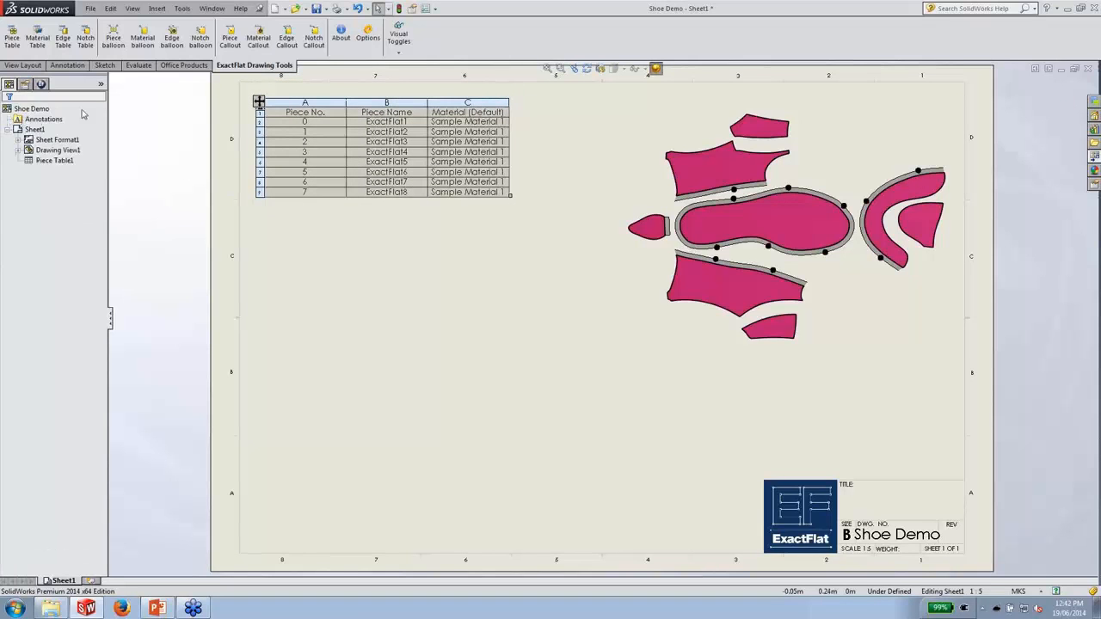
Attach circular piece balloons to the two large side pieces and the sole piece, lined up left of the pattern view.
left_click(117, 47)
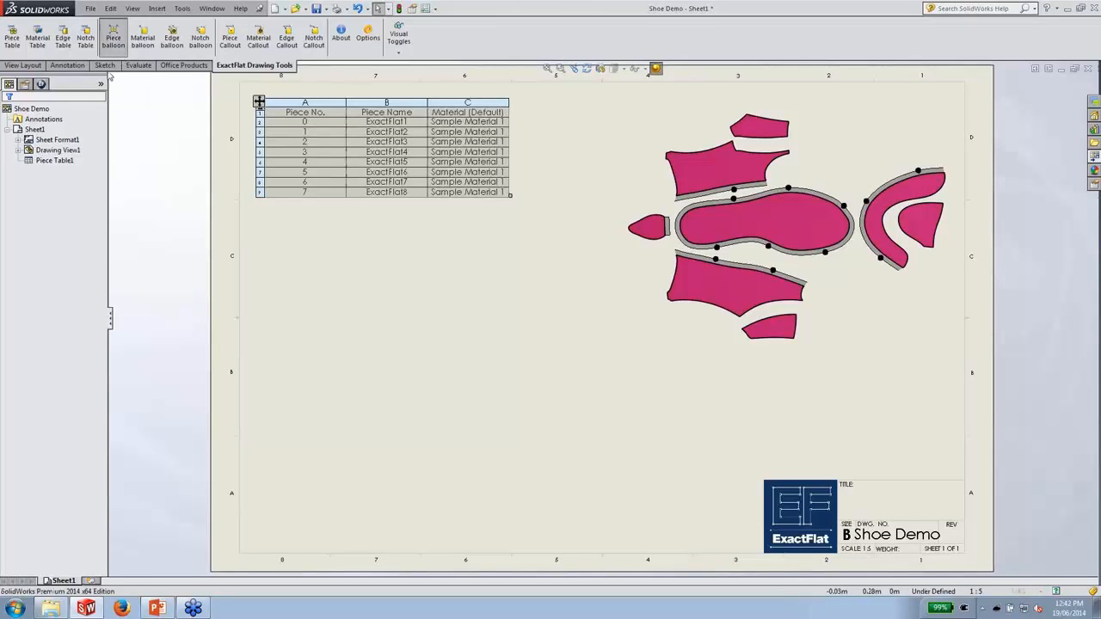
left_click(697, 178)
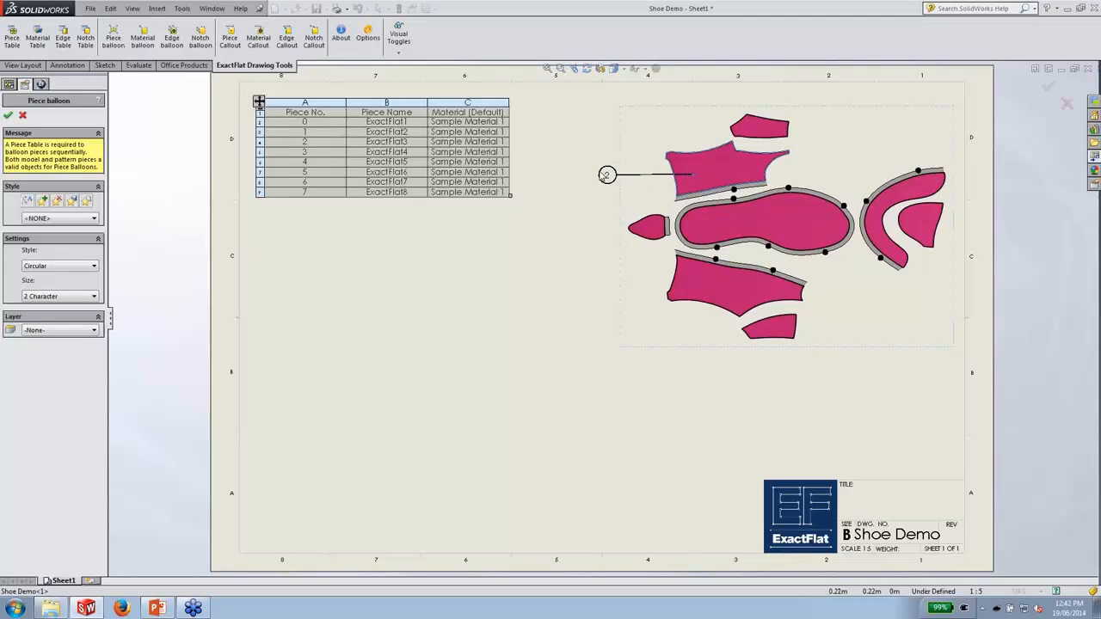
left_click(608, 175)
left_click(701, 234)
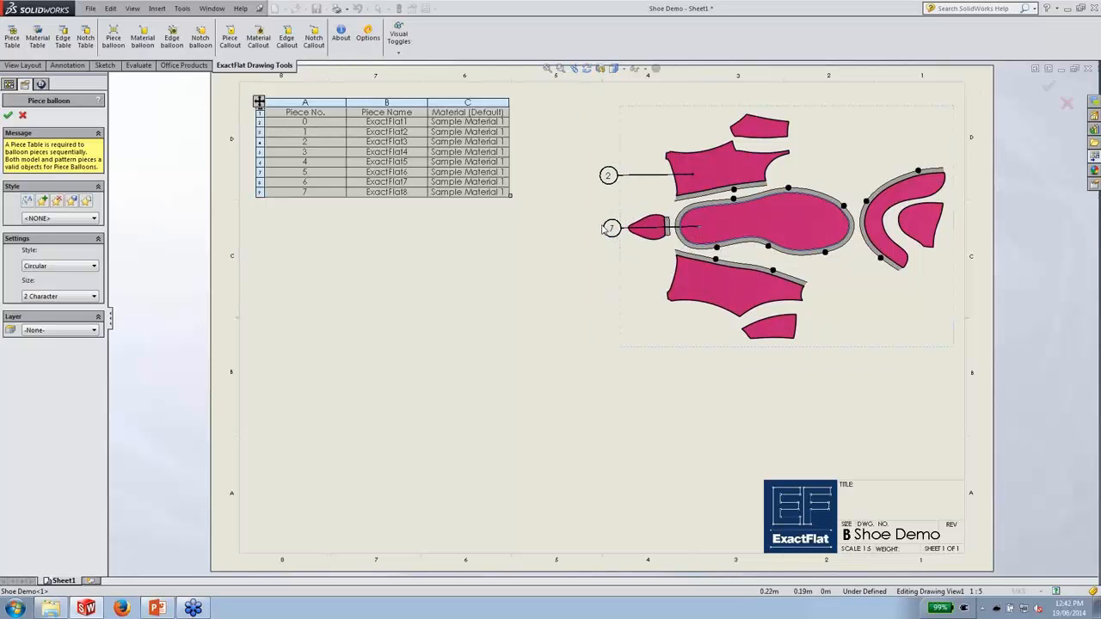
left_click(606, 228)
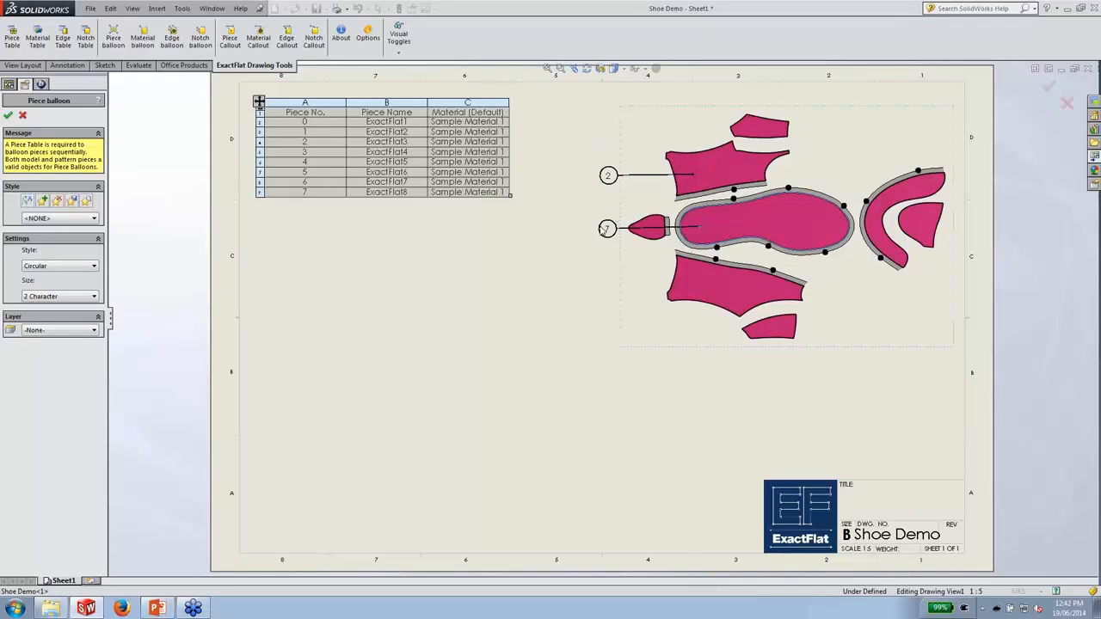
left_click(689, 285)
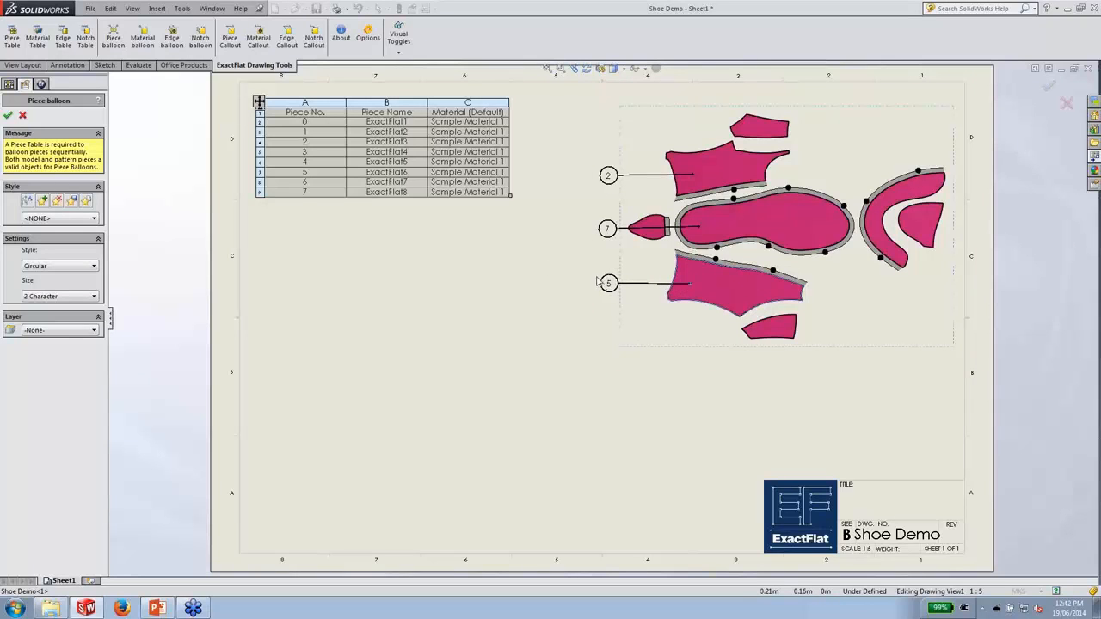
left_click(9, 118)
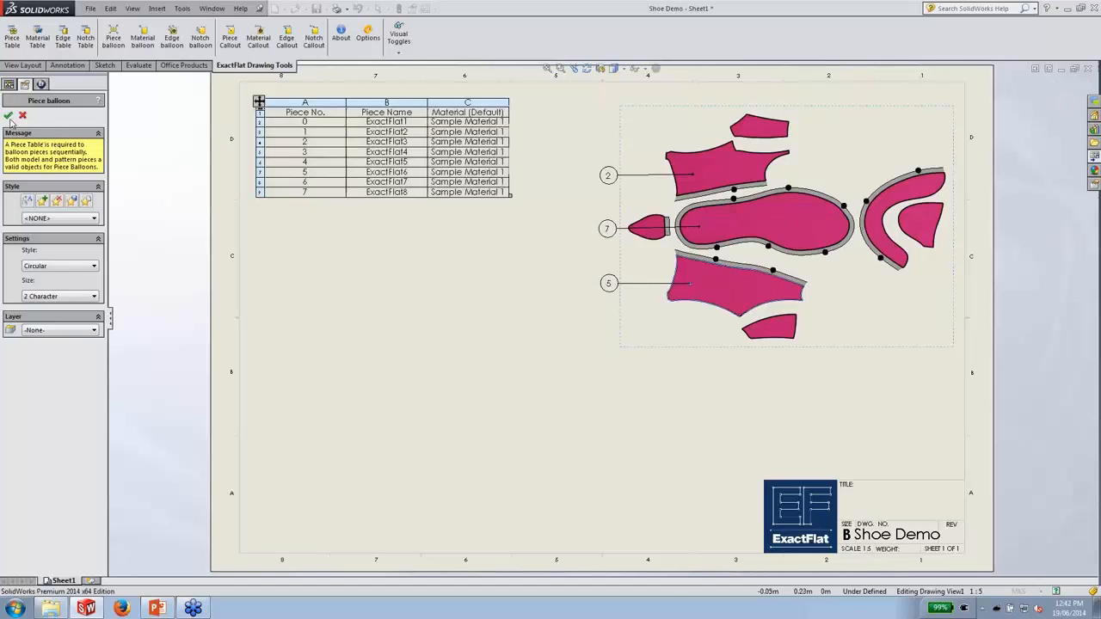
left_click(374, 258)
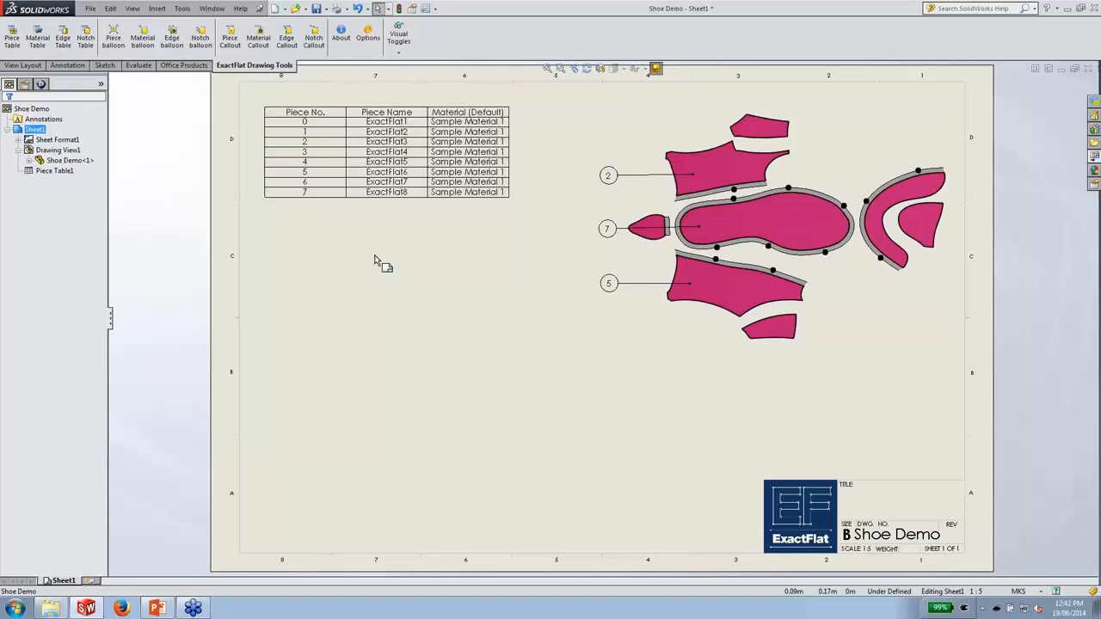
Change the active document layer to Material.
right_click(406, 301)
left_click(426, 547)
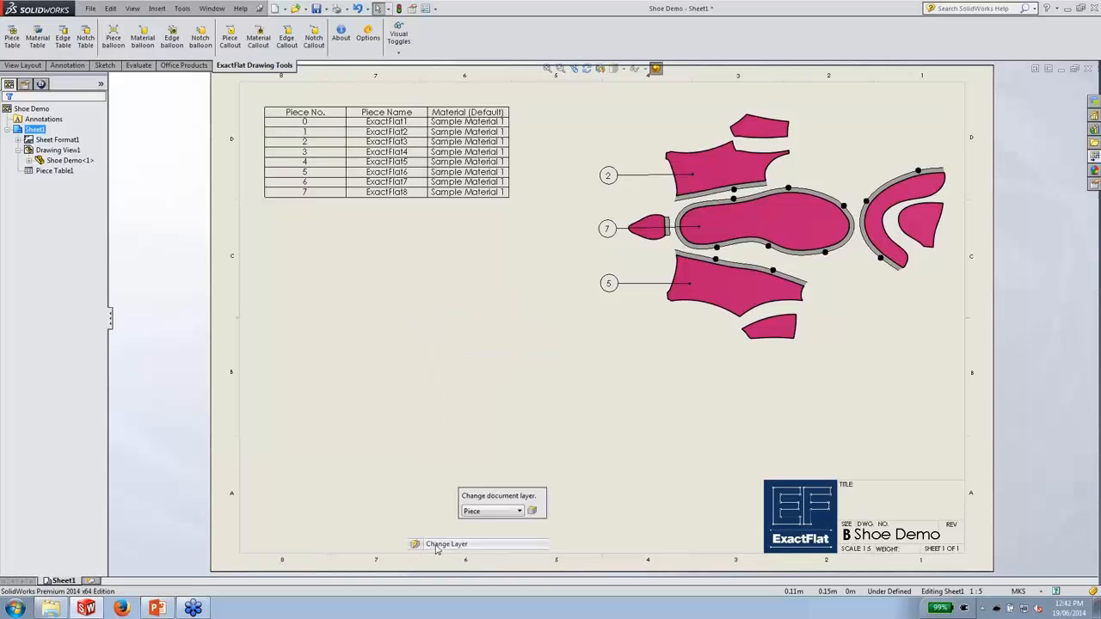
left_click(483, 511)
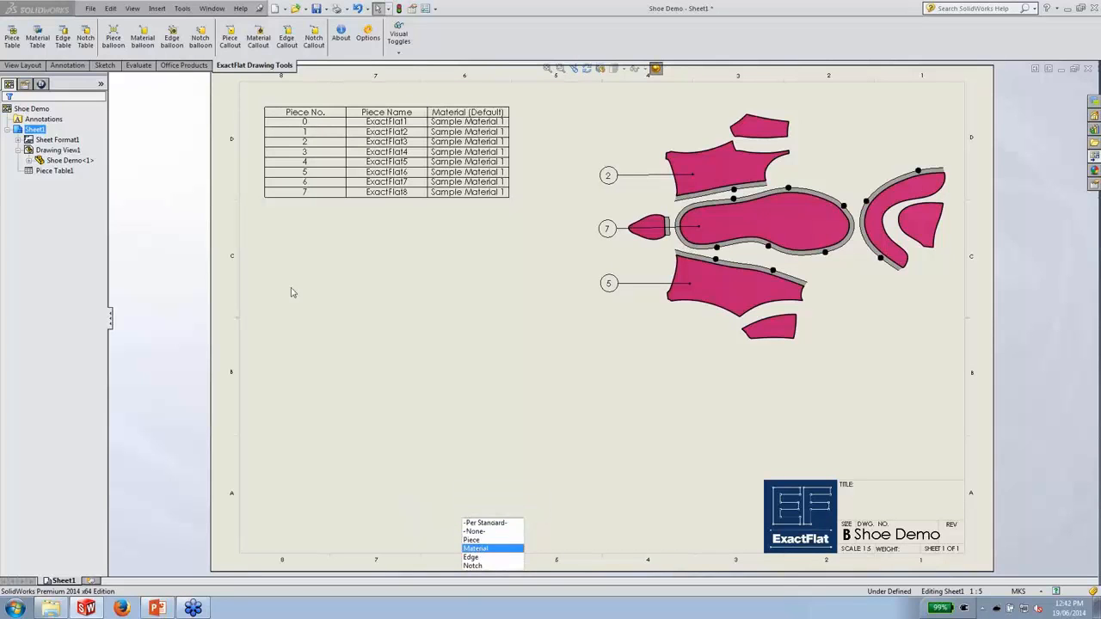
Insert an ExactFlat Material Table on the Material layer just below the piece table.
left_click(37, 41)
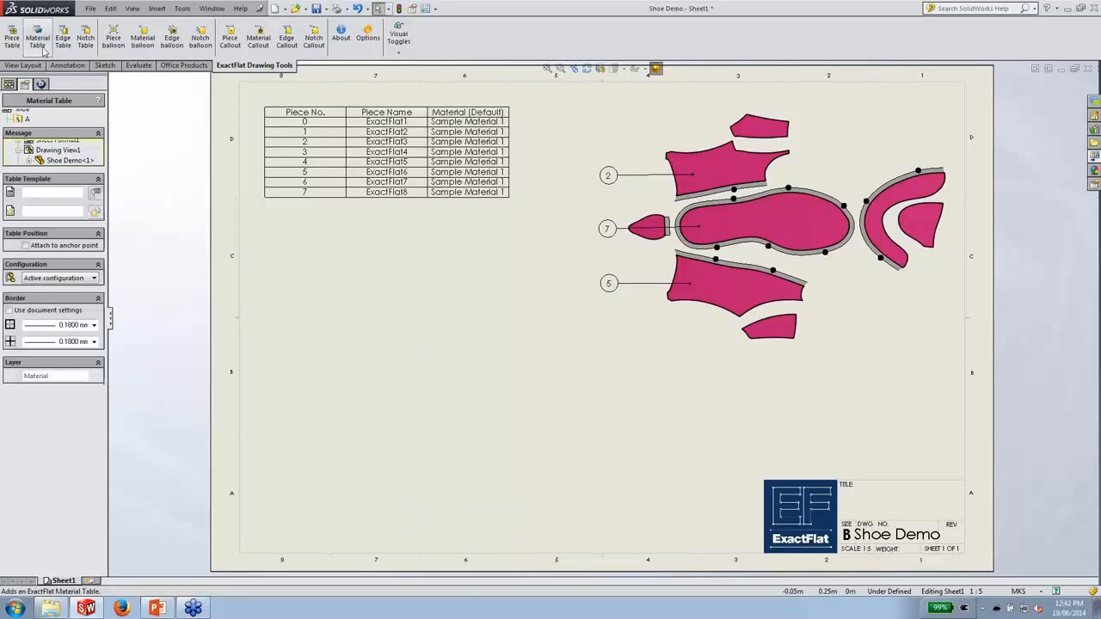
left_click(7, 115)
left_click(255, 234)
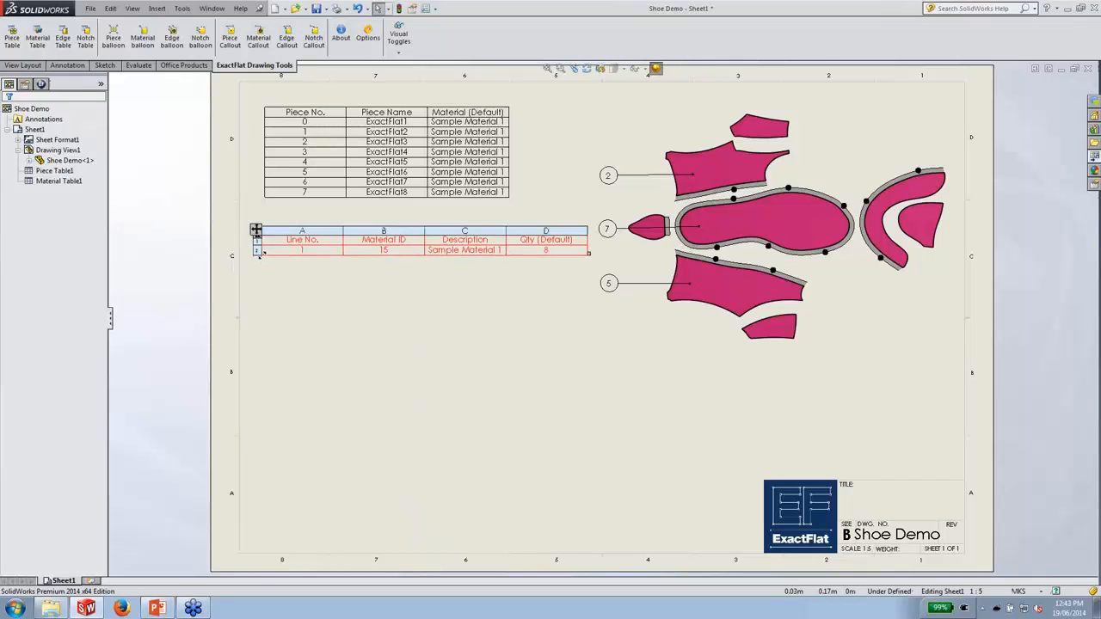
left_click(255, 236)
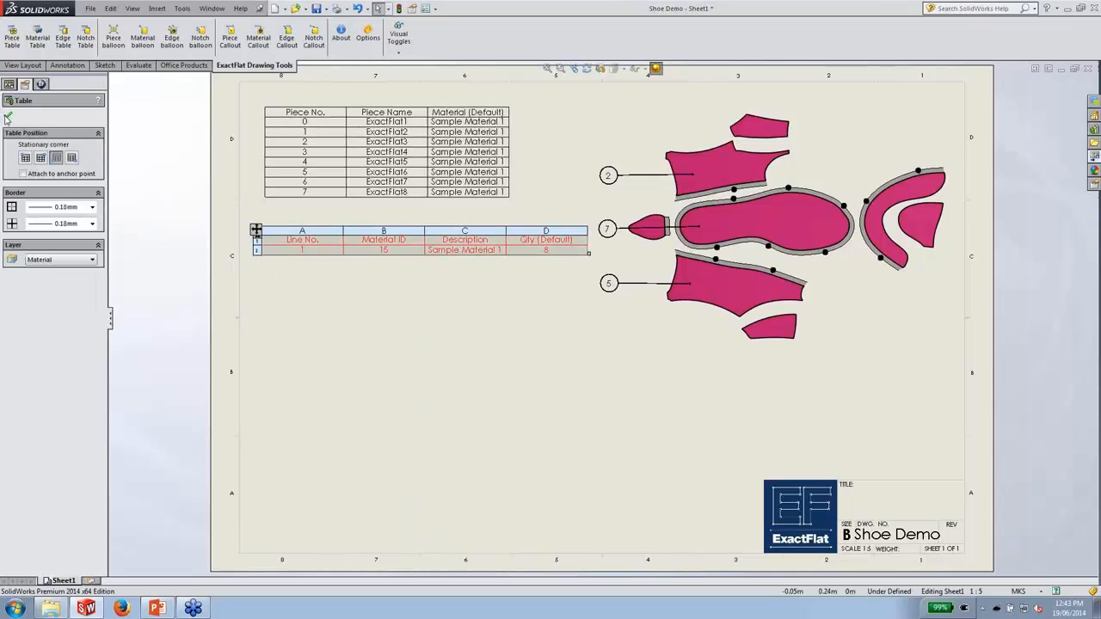
left_click(8, 116)
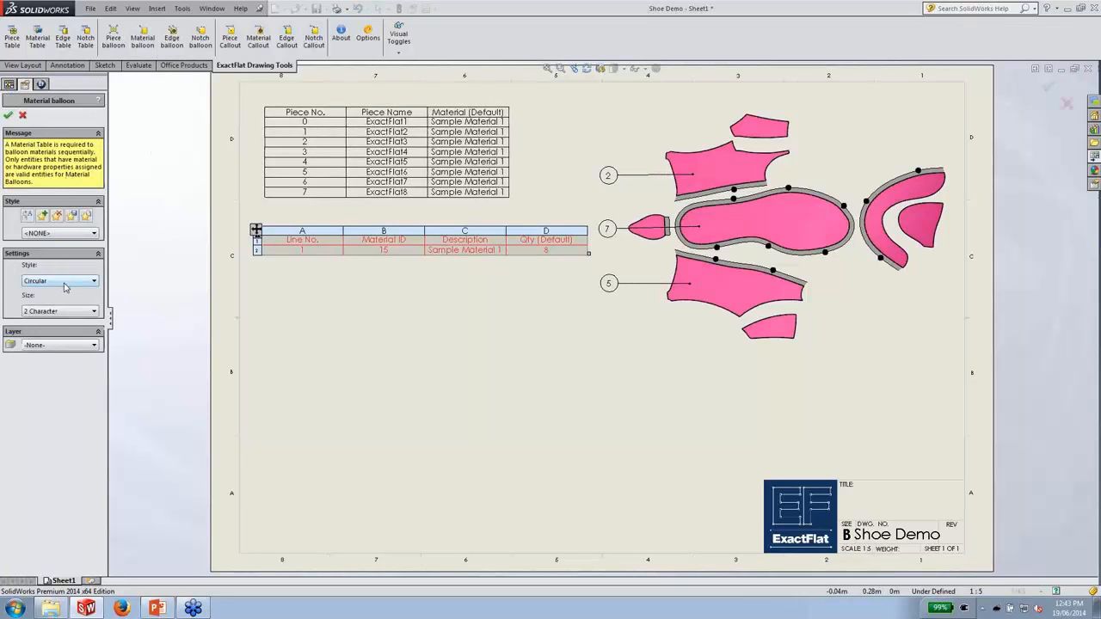
Attach triangle-style material balloons to the small uppermost piece and the large curved piece of the pattern view.
left_click(65, 282)
left_click(55, 303)
left_click(746, 134)
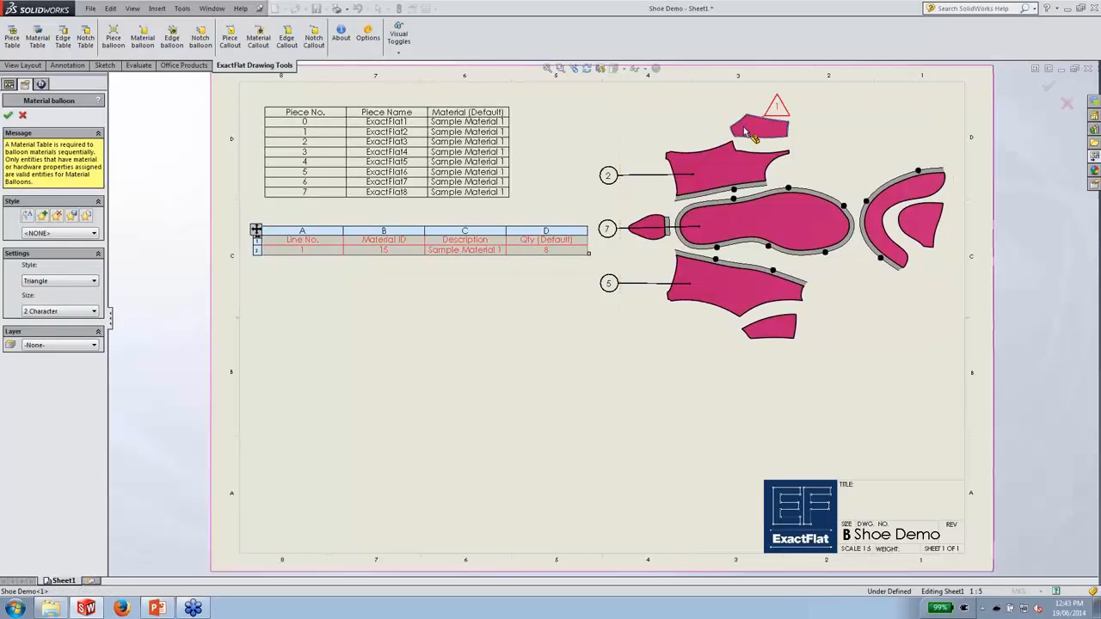
left_click(601, 119)
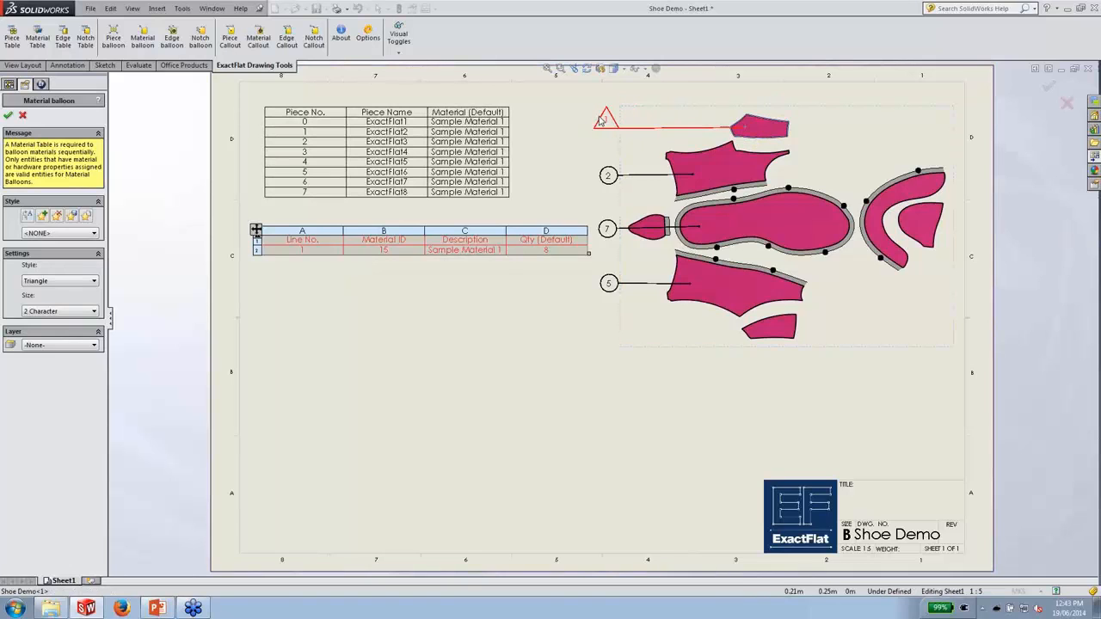
left_click(900, 198)
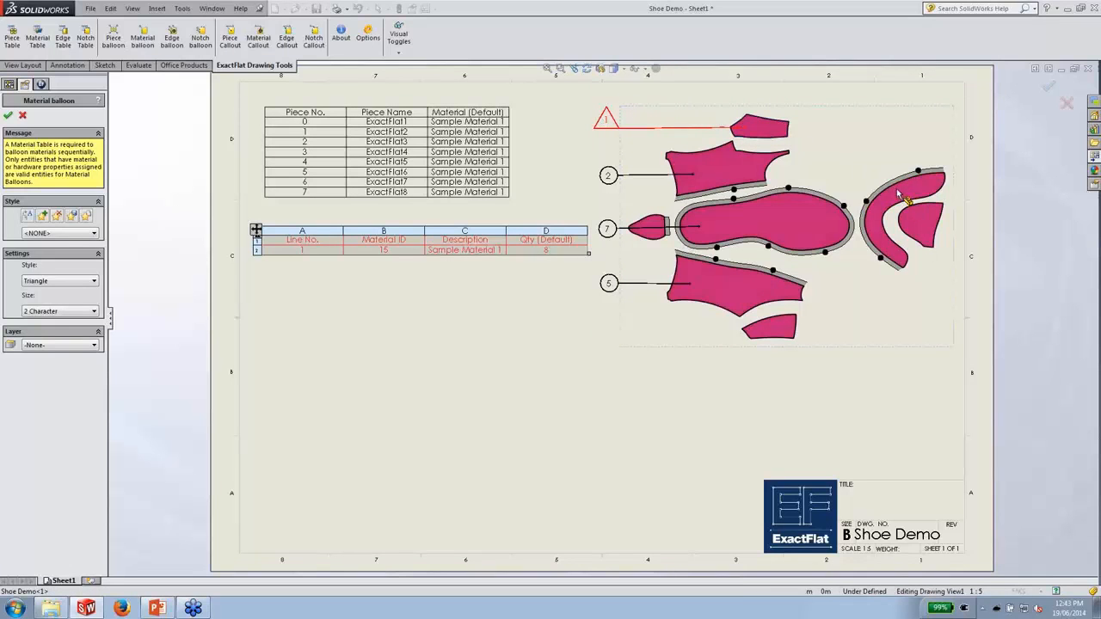
left_click(898, 94)
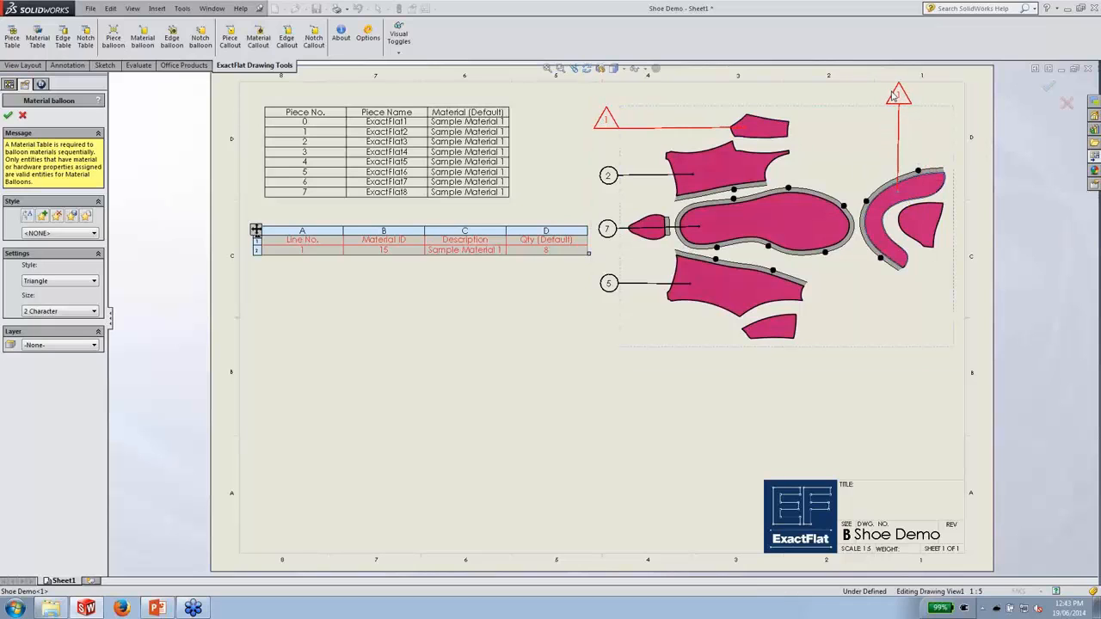
Finish placing the material balloons and change the active document layer to Edge.
left_click(8, 116)
left_click(361, 306)
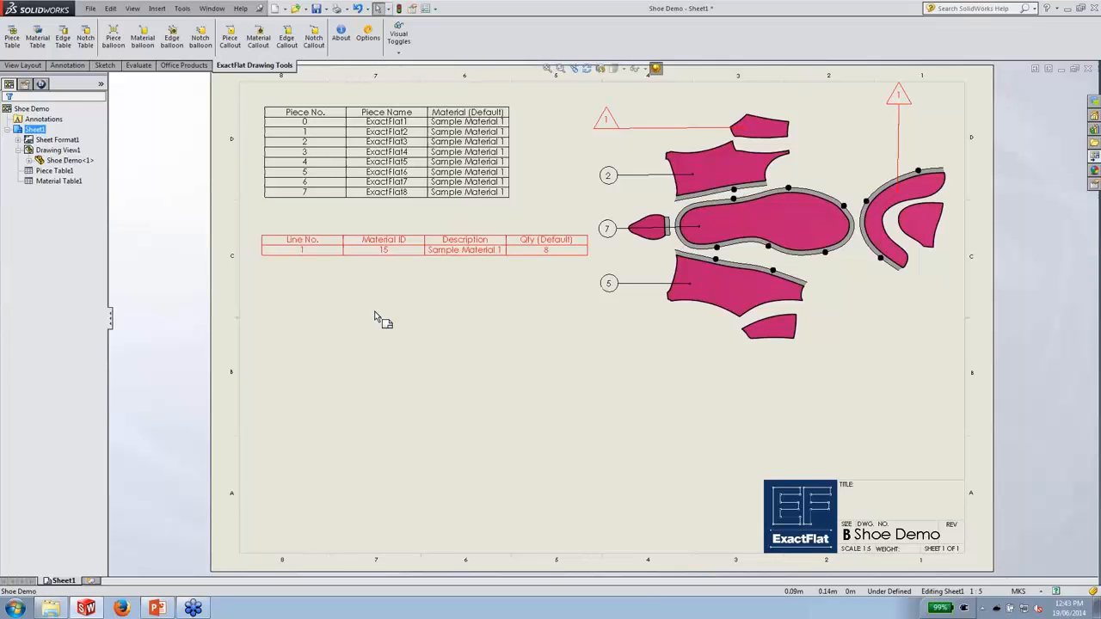
right_click(374, 317)
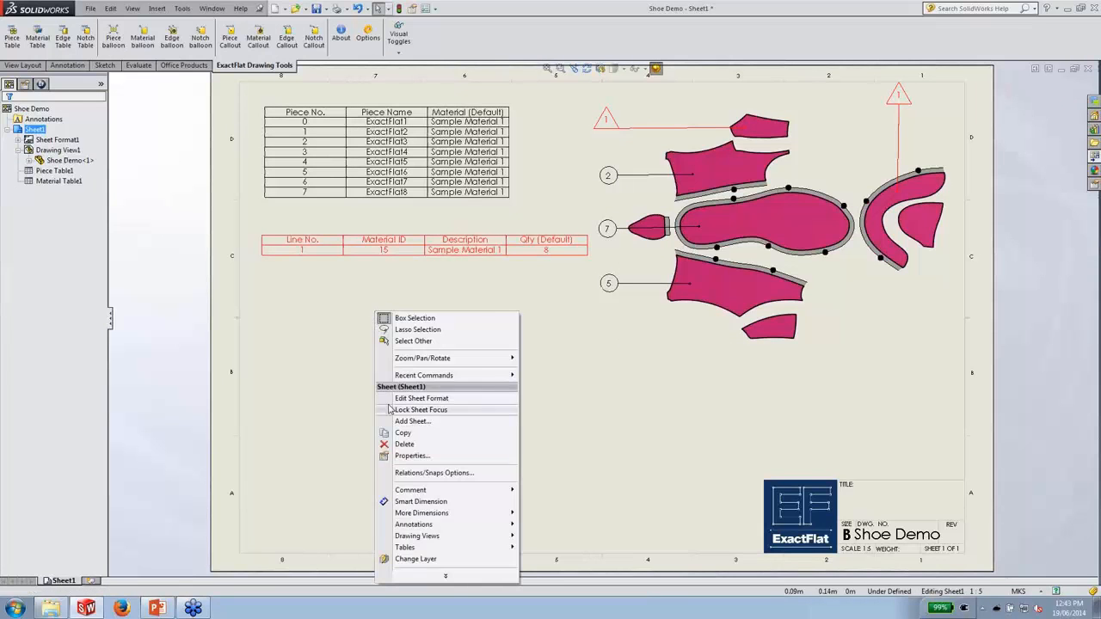
left_click(402, 559)
left_click(460, 523)
left_click(441, 569)
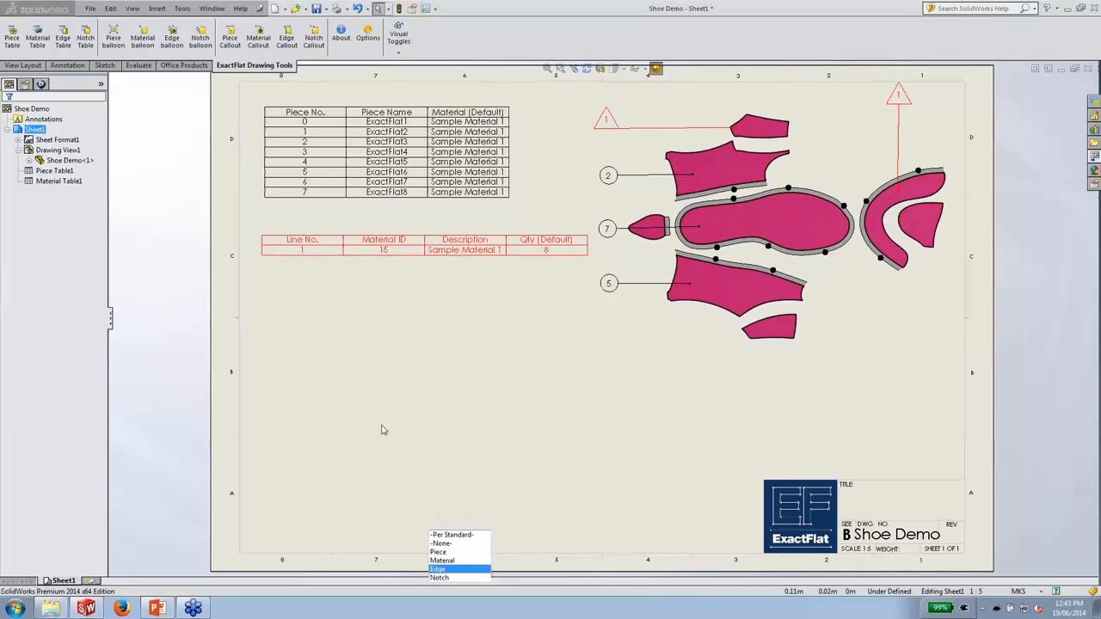
Position the two notch balloons in the open space between the sole's upper edge and the large curved piece.
left_click(836, 138)
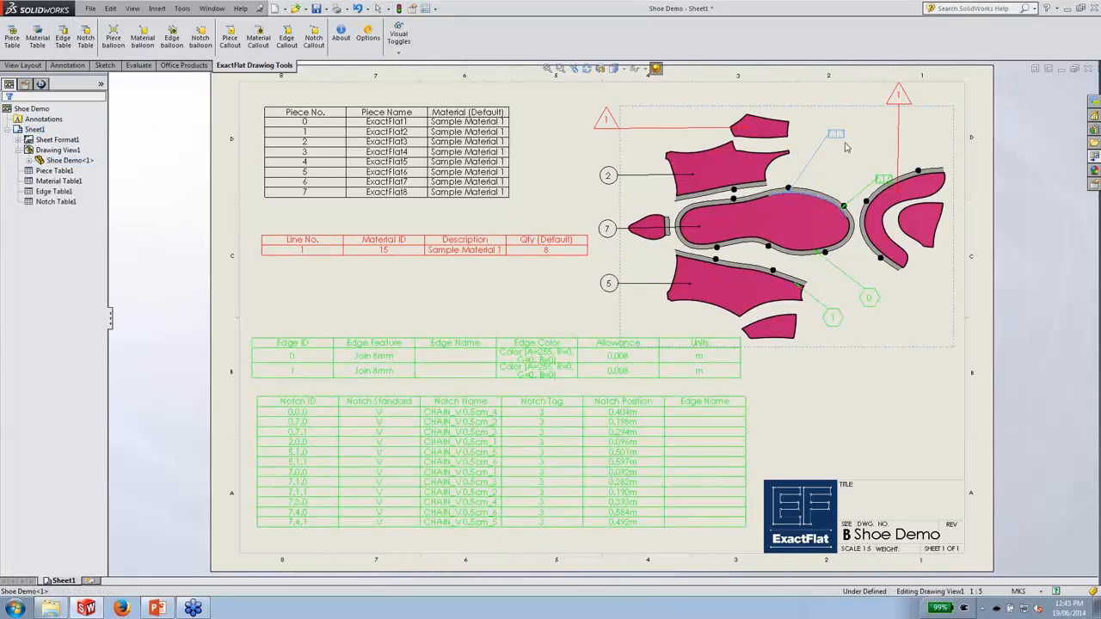
left_click(857, 168)
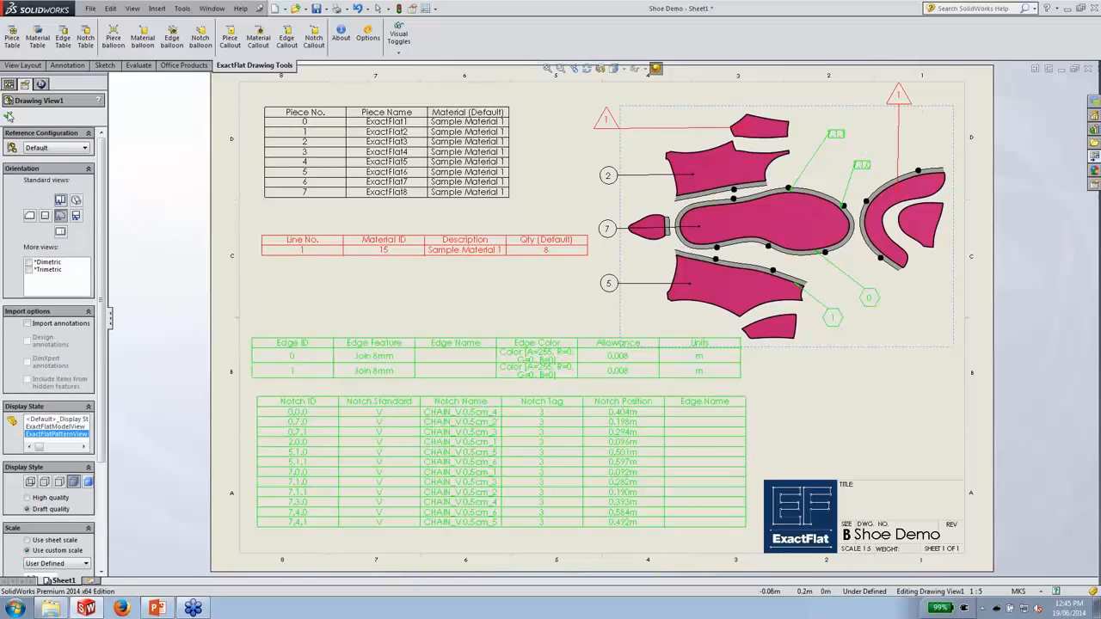
left_click(9, 114)
Change the Edge layer's color to dark blue in the layer settings and apply it to the drawing.
right_click(419, 294)
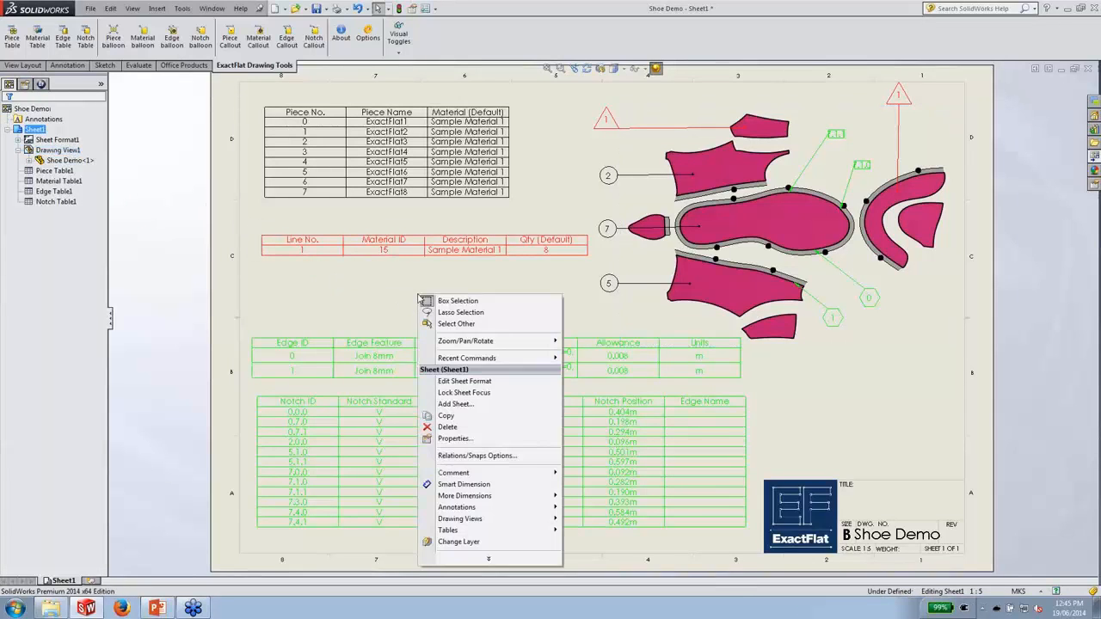
key("Escape")
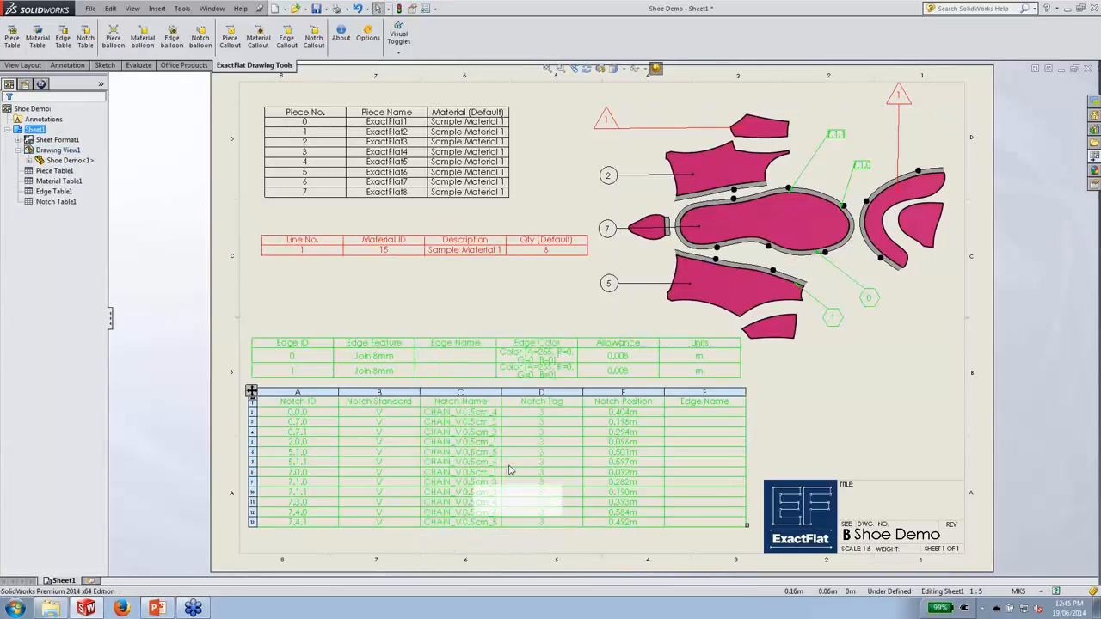
right_click(442, 309)
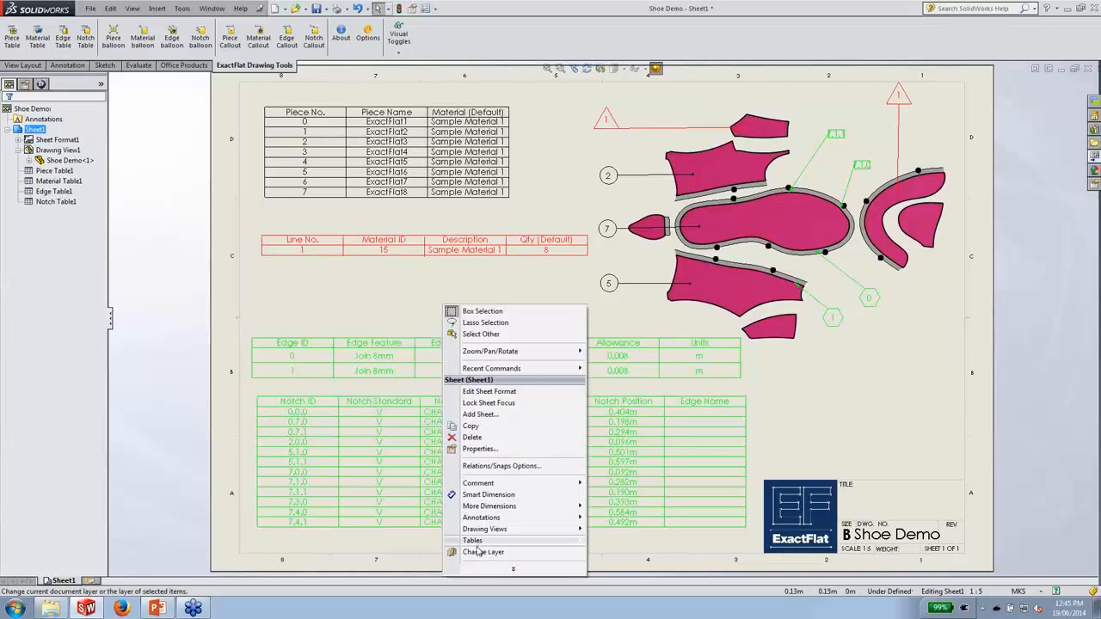
left_click(453, 545)
left_click(575, 522)
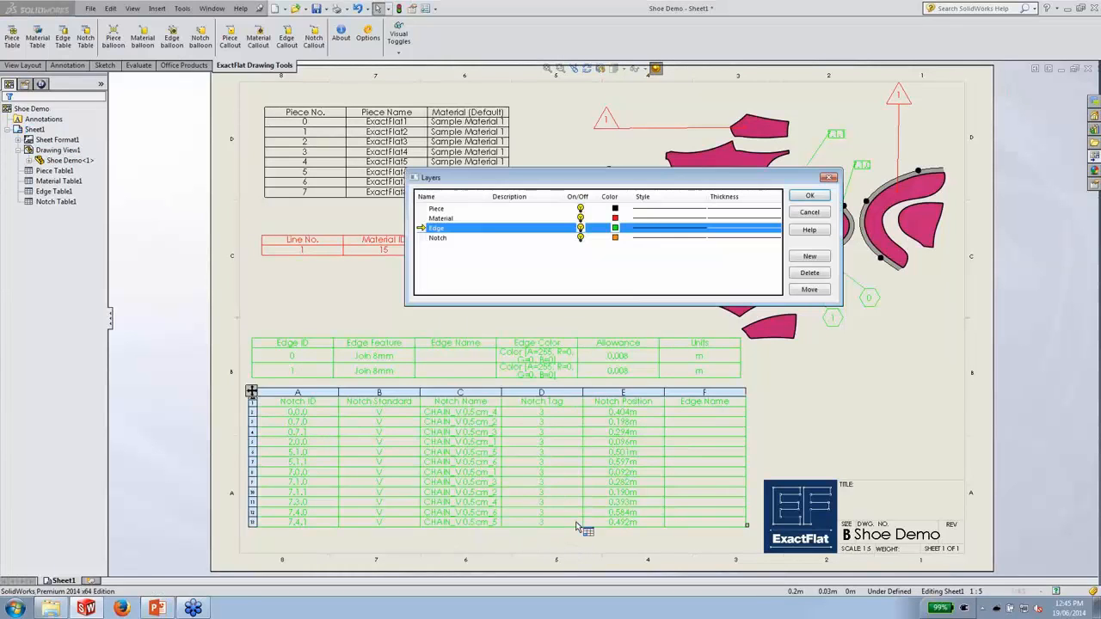
left_click(615, 228)
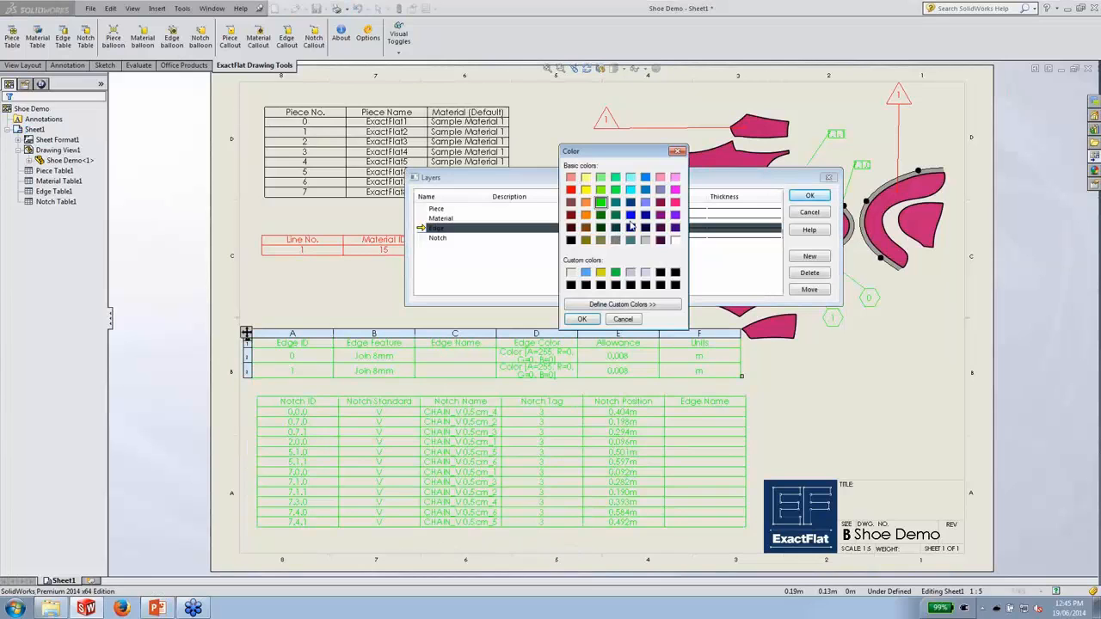
left_click(630, 202)
left_click(582, 319)
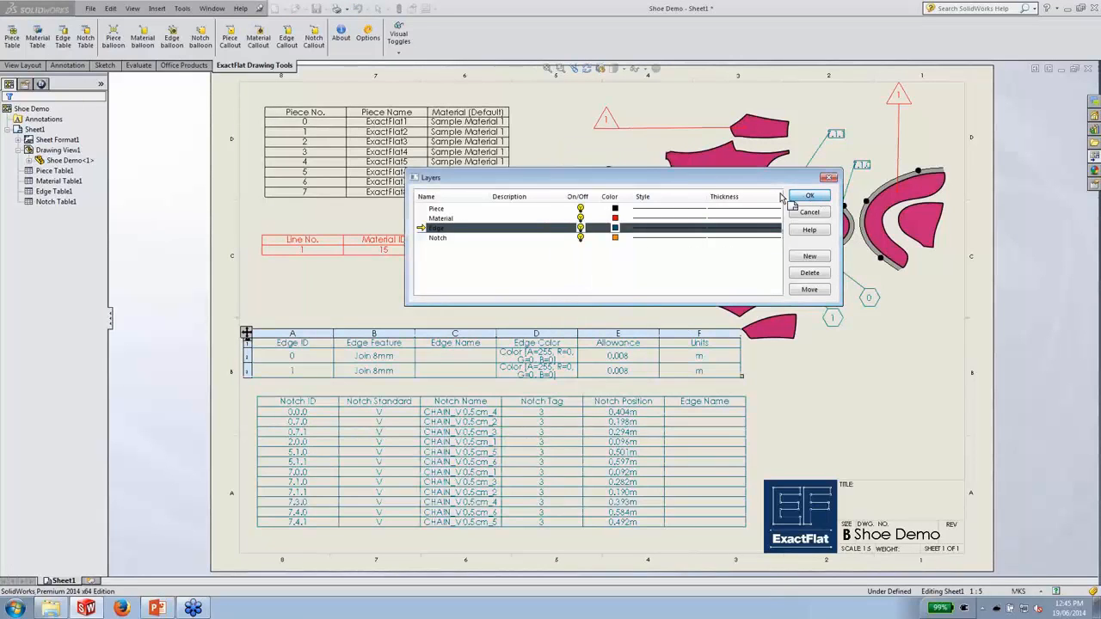
left_click(807, 196)
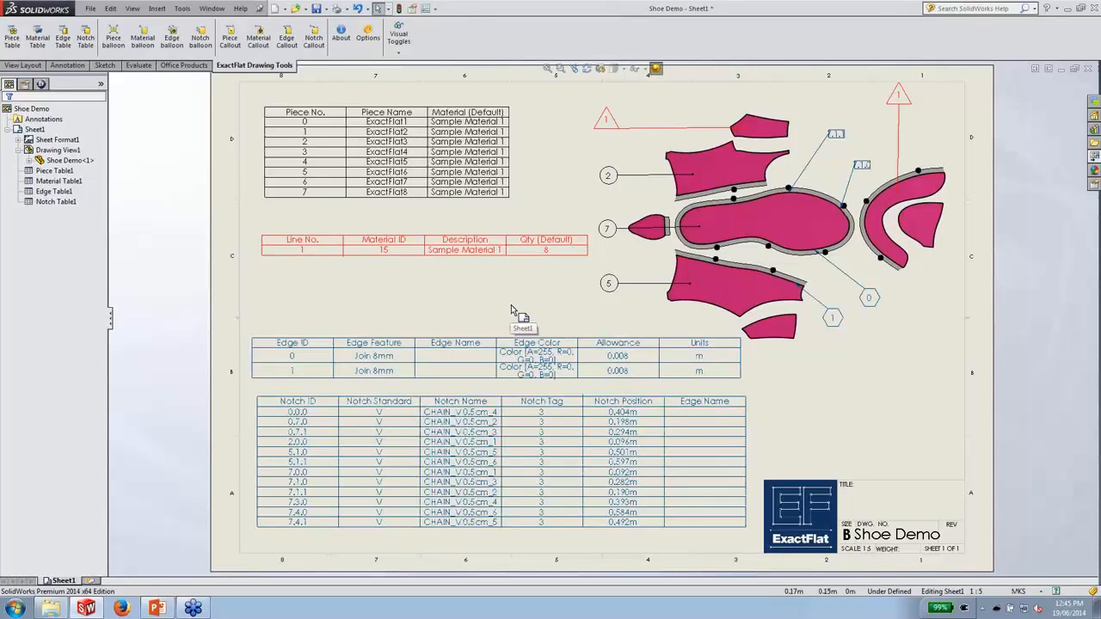